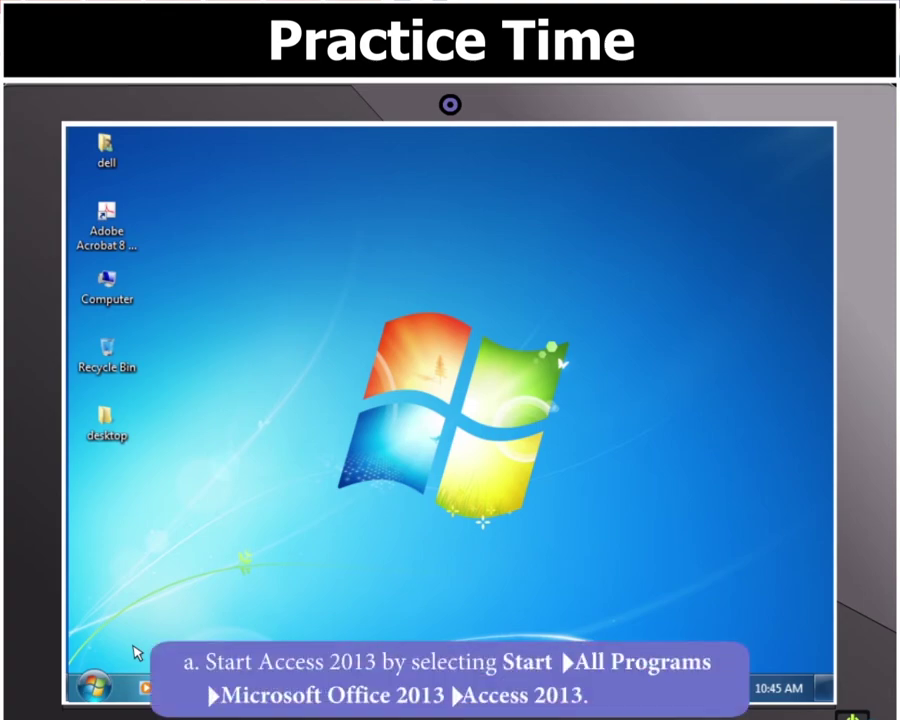
# Step: Launch Access 2013 from the Microsoft Office 2013 folder in the Start menu's All Programs list
pyautogui.click(95, 686)
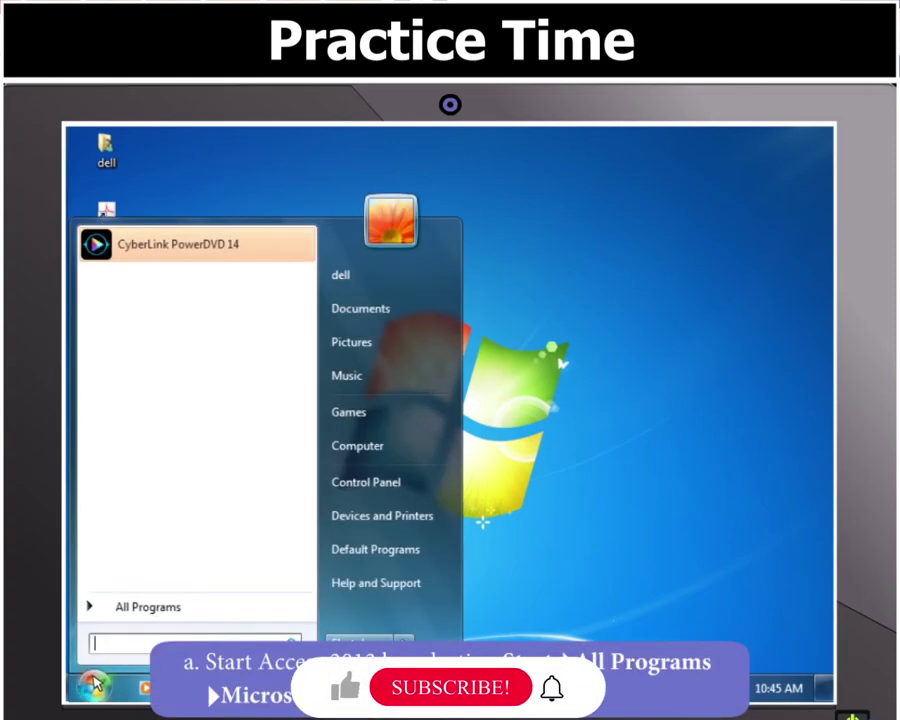
pyautogui.click(133, 608)
pyautogui.click(138, 310)
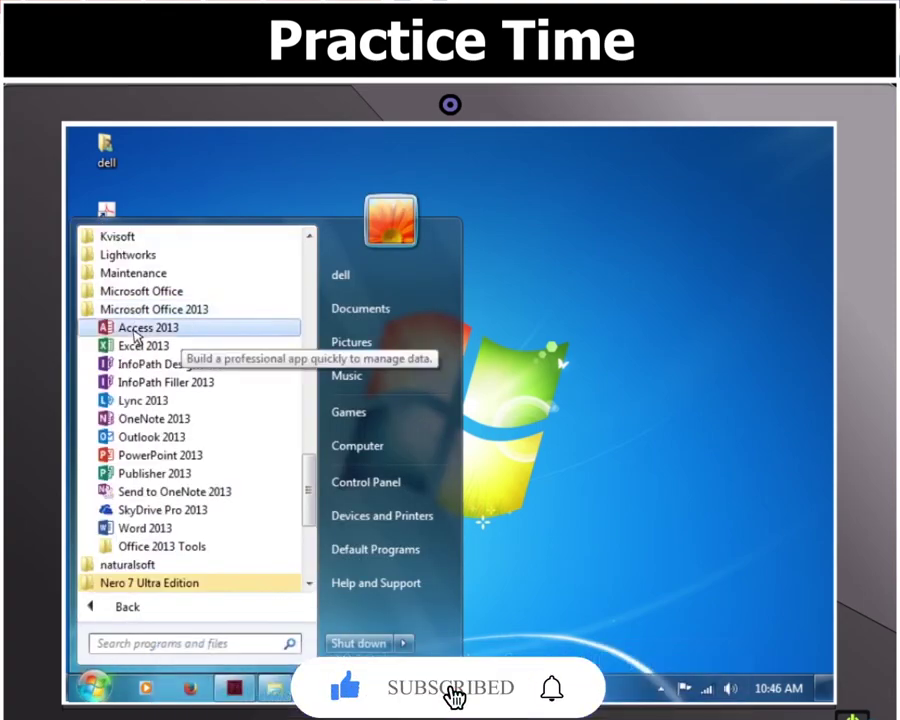
pyautogui.click(133, 330)
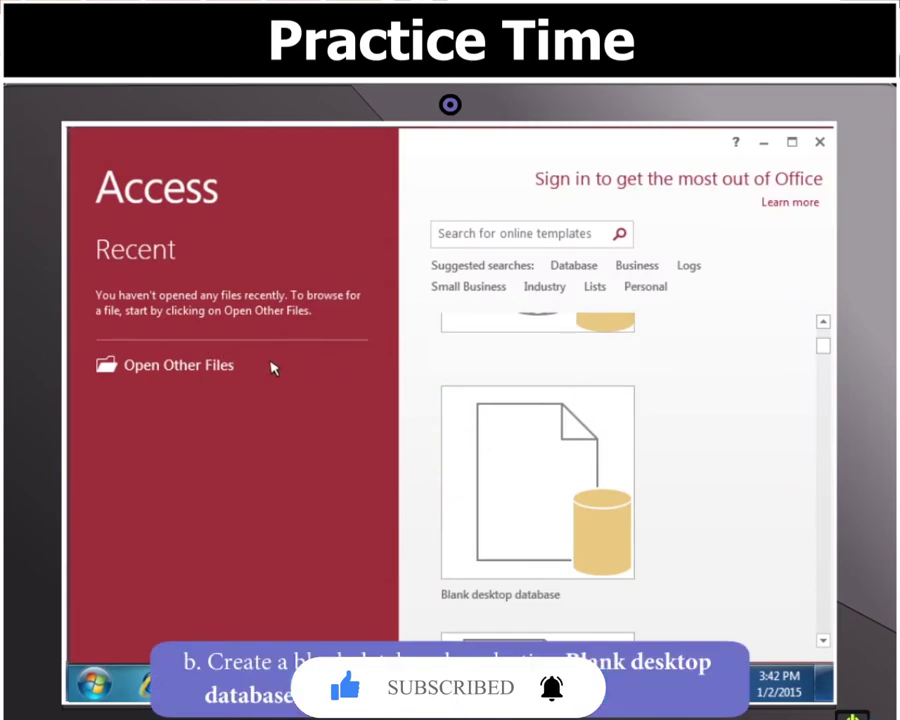
# Step: Create a blank desktop database named StudentAdmission and choose a folder for it
pyautogui.click(487, 417)
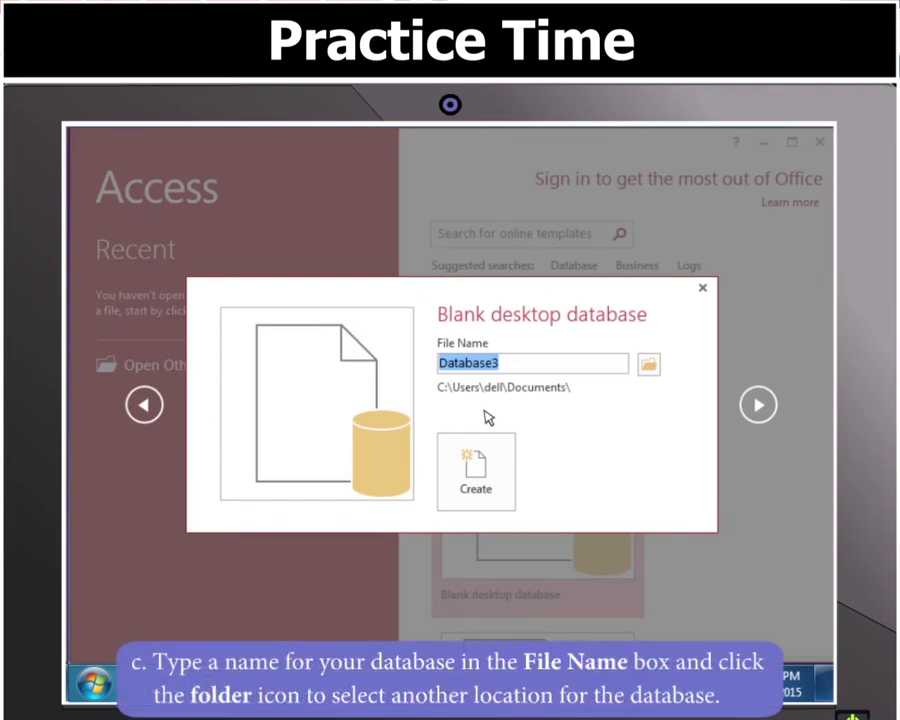
pyautogui.write('StudentAdmission')
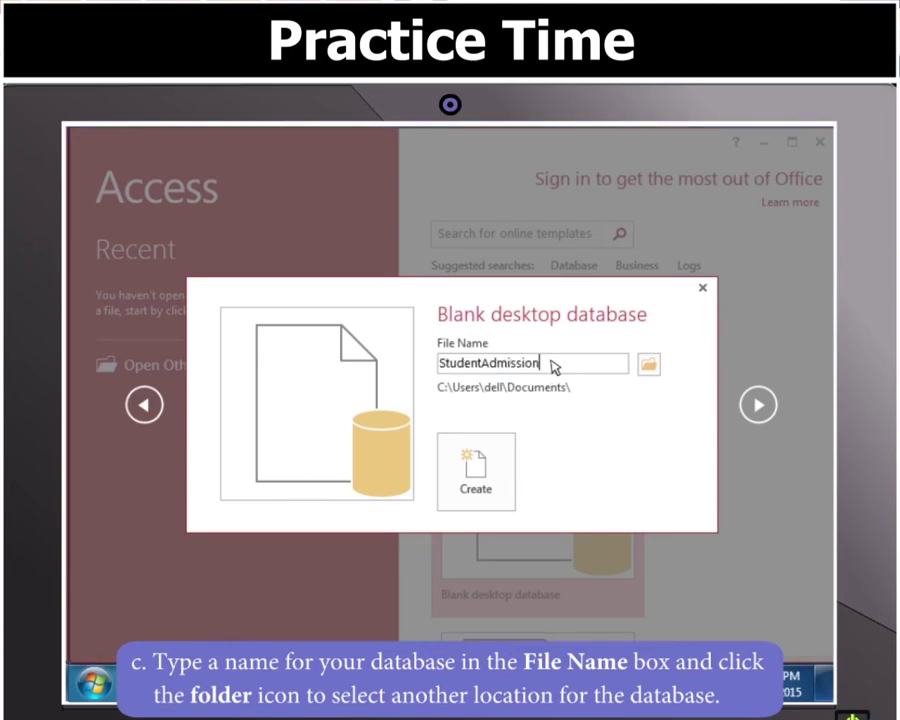
pyautogui.click(649, 366)
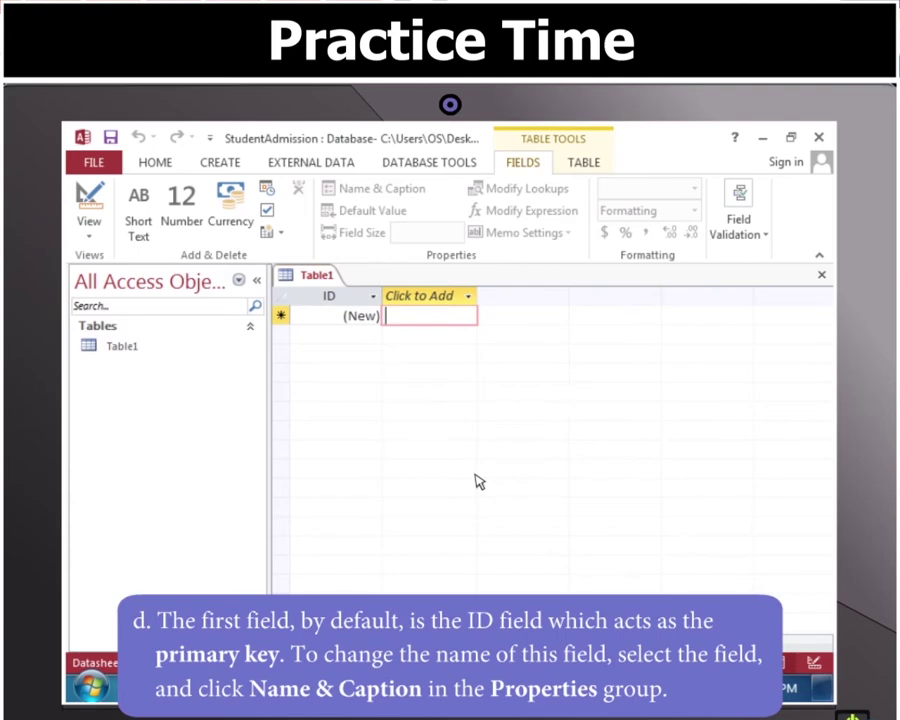
# Step: Rename Table1's ID field to StudentID through Name & Caption
pyautogui.click(354, 298)
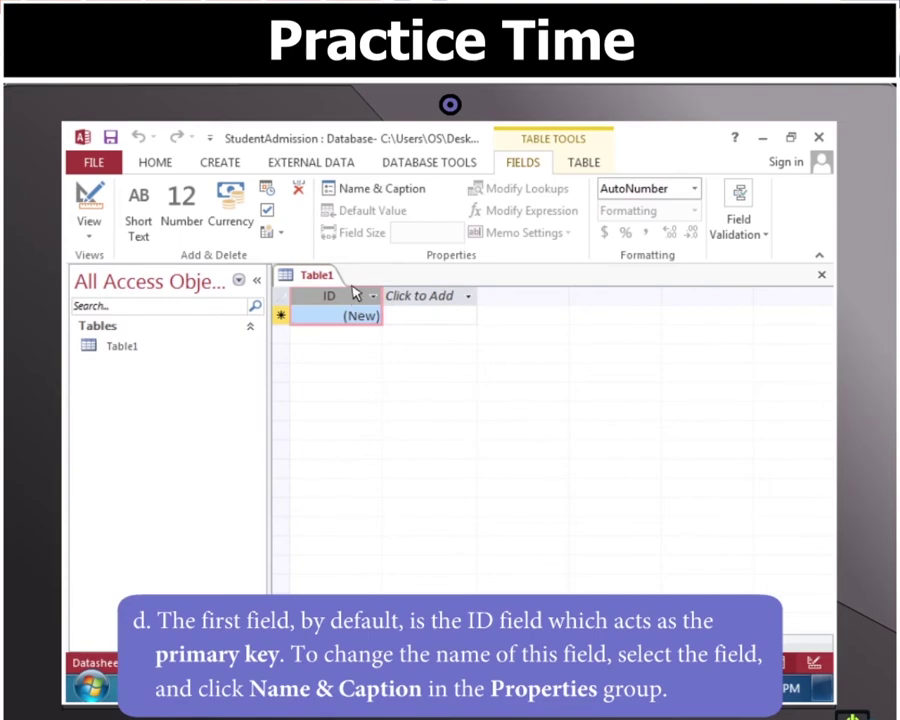
pyautogui.click(353, 198)
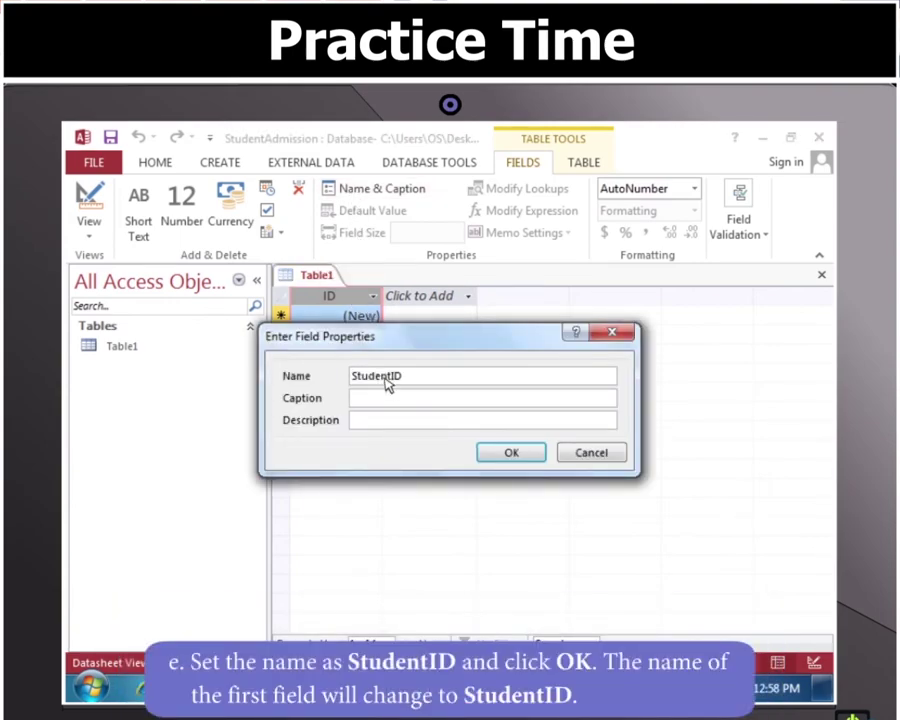
pyautogui.click(506, 453)
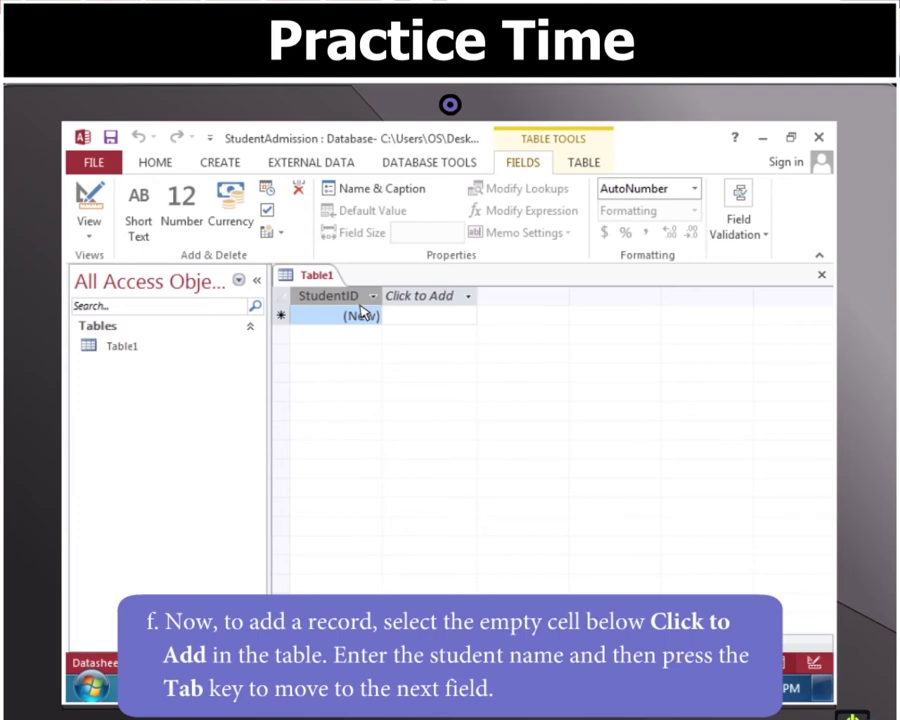
# Step: Enter the first student's name in a new field of record 1
pyautogui.click(405, 315)
pyautogui.press('Tab')
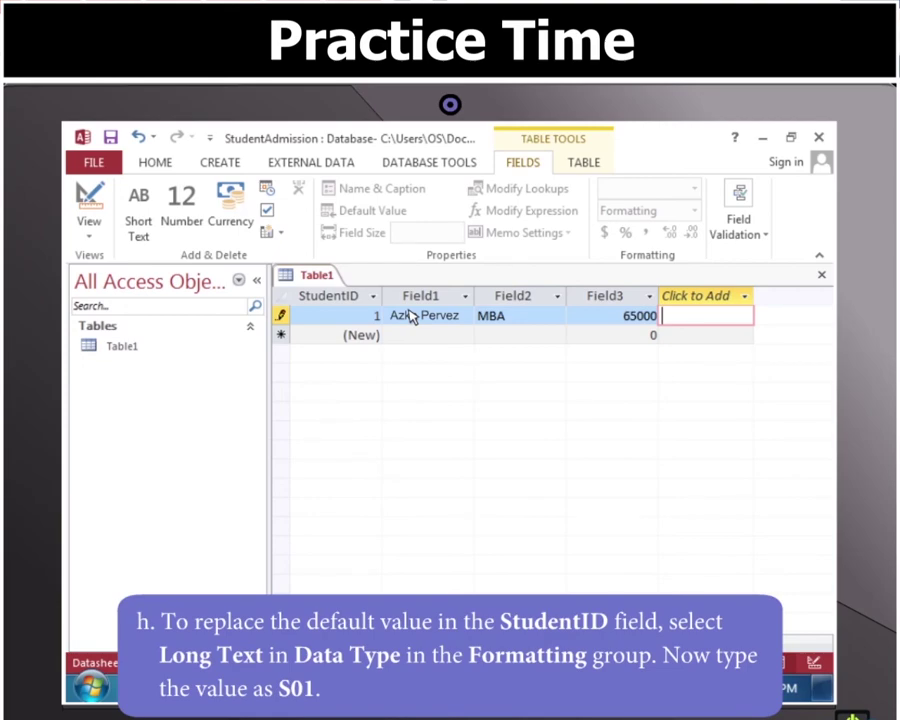
# Step: Change StudentID to Long Text, accept dropping the primary key, and set the first ID to S01
pyautogui.click(364, 315)
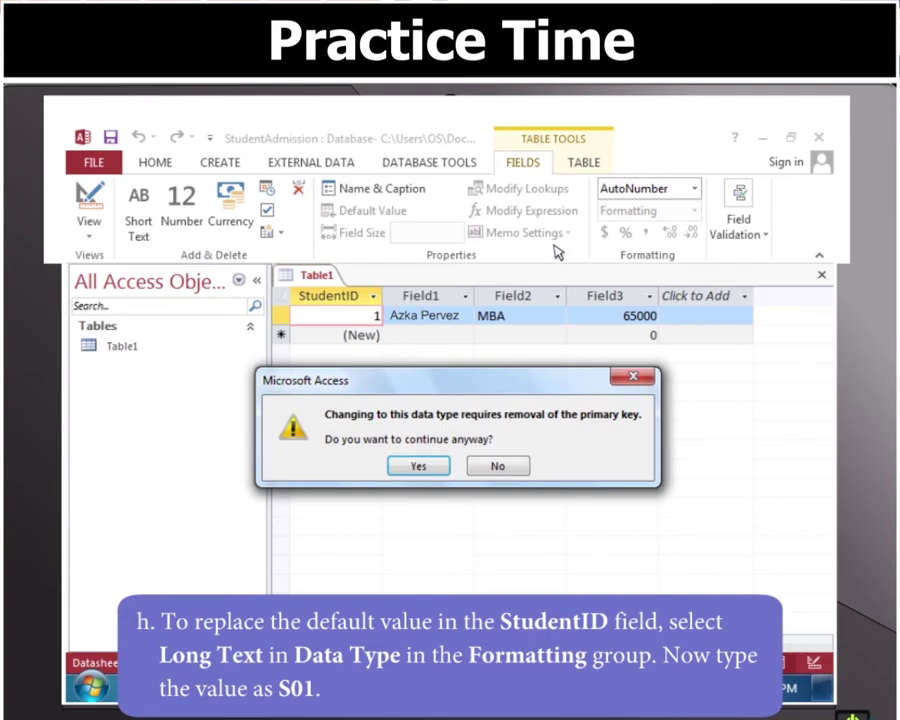
pyautogui.click(694, 189)
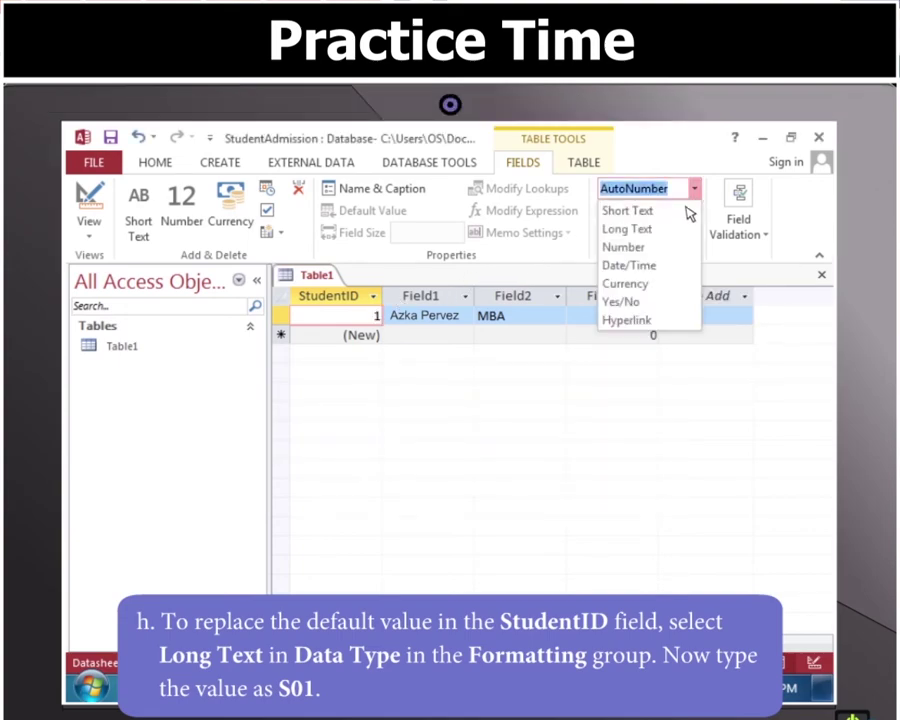
pyautogui.click(660, 229)
pyautogui.click(426, 466)
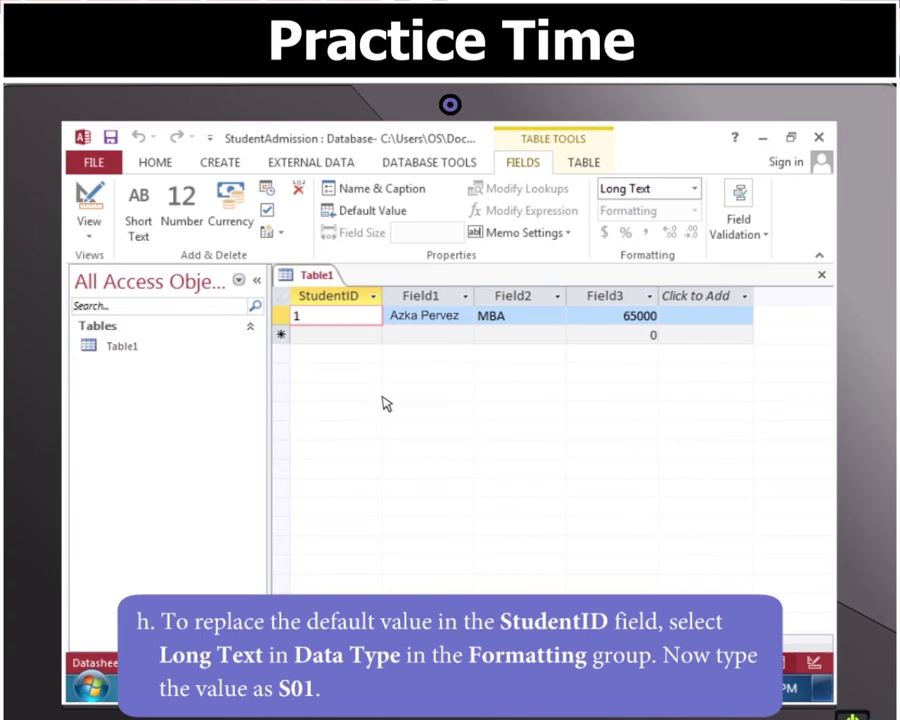
pyautogui.doubleClick(337, 320)
pyautogui.write('S01')
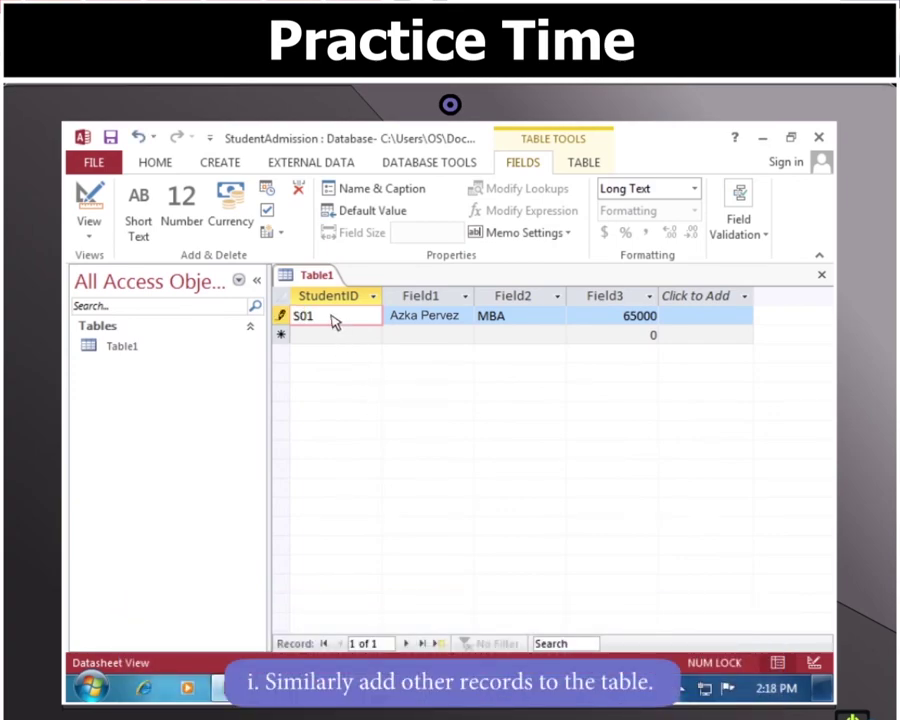
# Step: Add records S02 (a student name, MCA, 58000) and S03 (a student name, BTech., 85000)
pyautogui.click(331, 336)
pyautogui.write('S02')
pyautogui.press('Tab')
pyautogui.press('Tab')
pyautogui.write('MCA')
pyautogui.press('Tab')
pyautogui.write('58000')
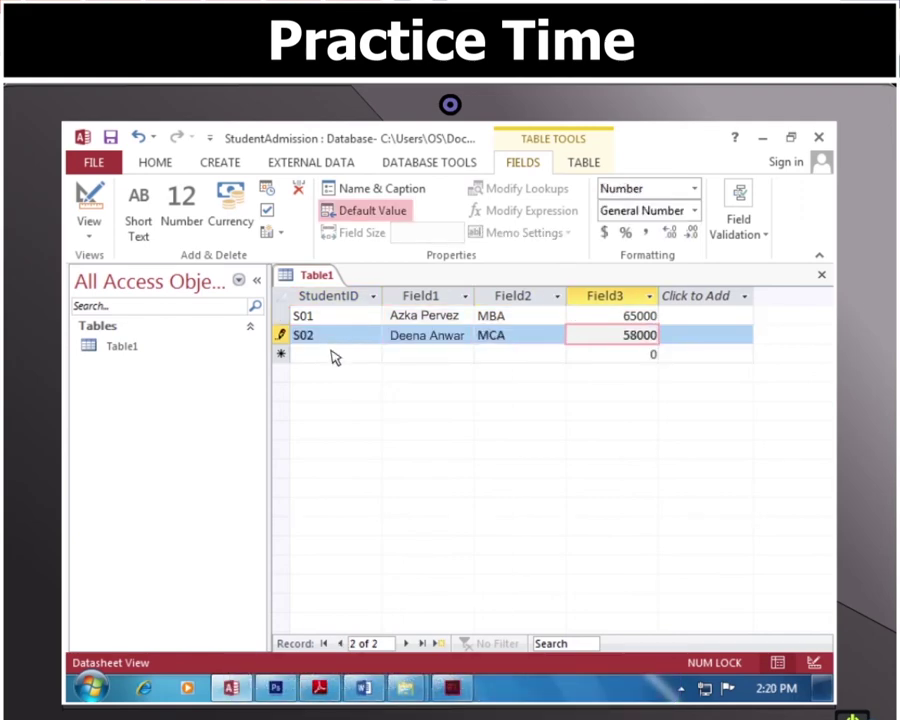
pyautogui.click(335, 355)
pyautogui.write('S03')
pyautogui.press('Tab')
pyautogui.press('Tab')
pyautogui.write('BTech.')
# Step: Add records S04 (a student name, BTech., 85000) and S05 (a student name, MCA, 58000)
pyautogui.press('Tab')
pyautogui.write('85000')
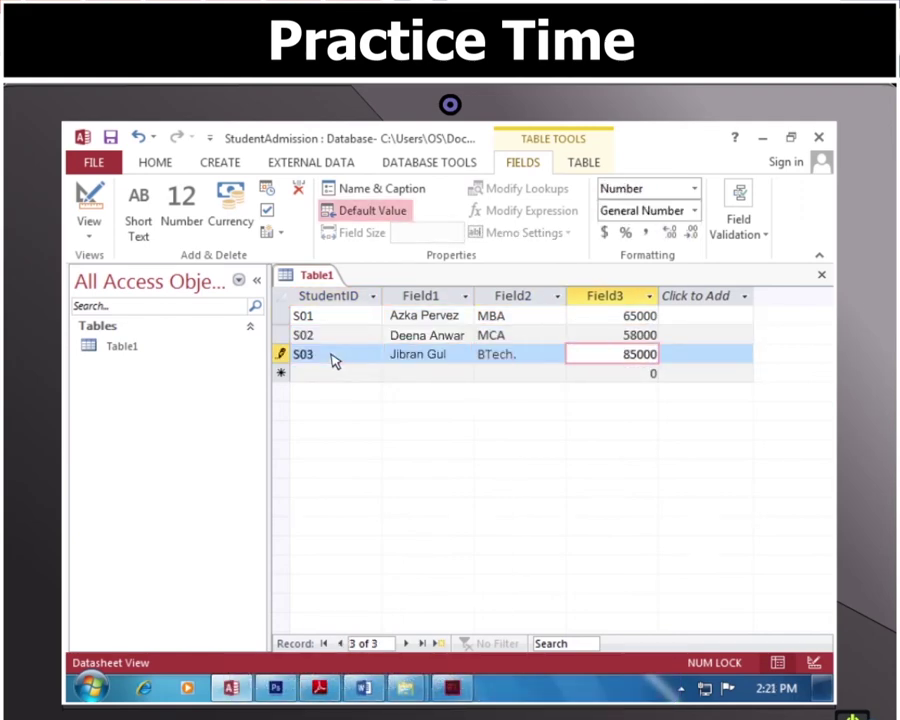
pyautogui.click(333, 374)
pyautogui.write('S04')
pyautogui.press('Tab')
pyautogui.press('Tab')
pyautogui.write('BTech.')
pyautogui.press('Tab')
pyautogui.write('85000')
pyautogui.click(331, 393)
pyautogui.write('S05')
pyautogui.press('Tab')
pyautogui.press('Tab')
pyautogui.write('MCA')
pyautogui.press('Tab')
pyautogui.write('58000')
pyautogui.press('Tab')
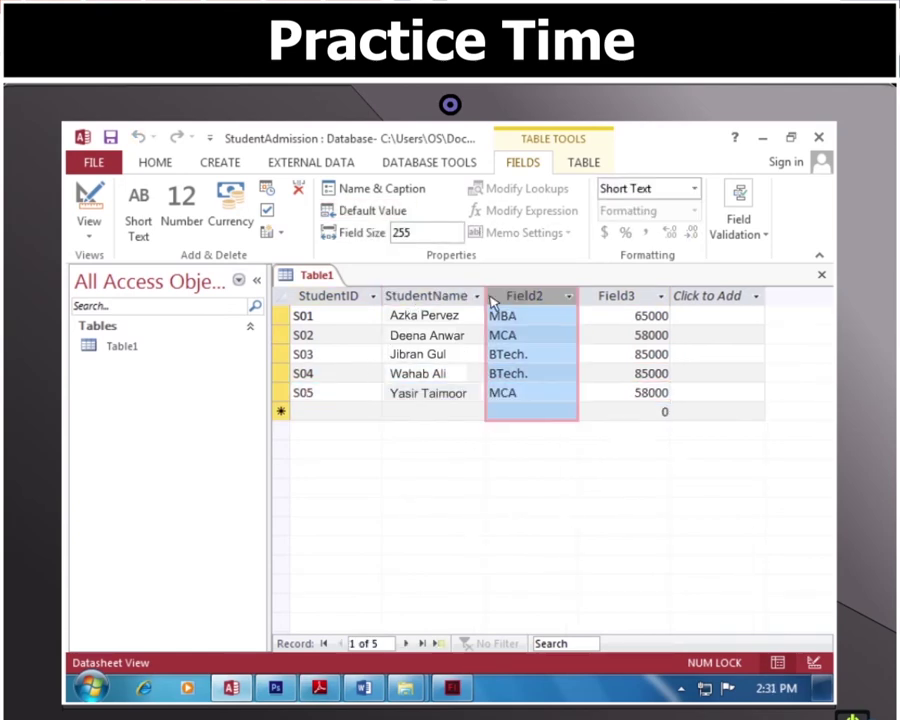
# Step: Rename the Field2 and Field3 columns to StudentCourse and StudentFee
pyautogui.doubleClick(522, 296)
pyautogui.write('StudentCourse')
pyautogui.press('Return')
pyautogui.doubleClick(612, 296)
pyautogui.write('StudentFee')
pyautogui.press('Return')
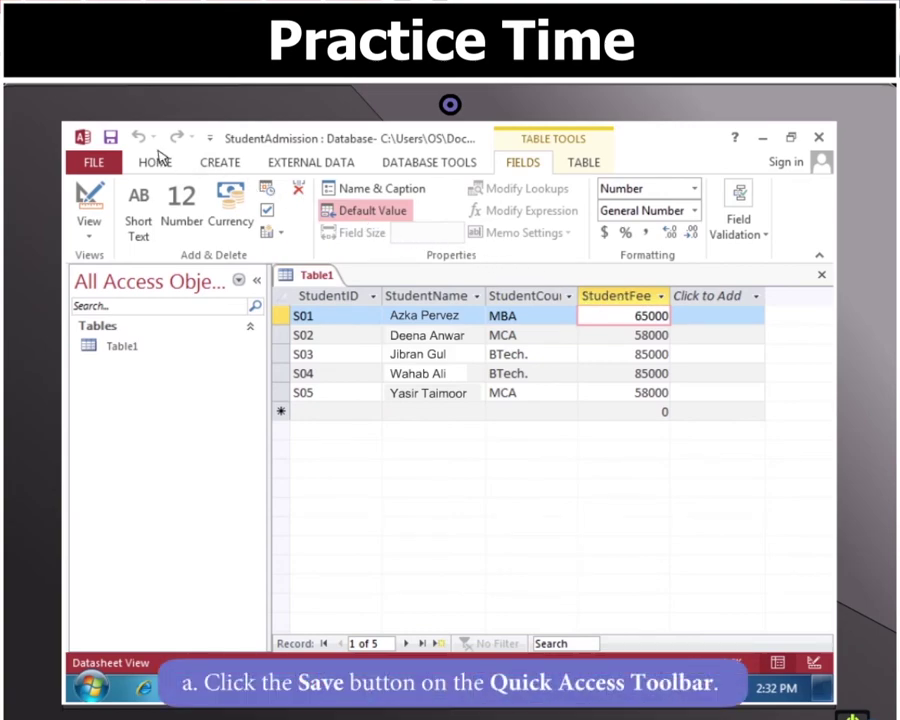
# Step: Save the table with the table name StudentAdmission
pyautogui.click(111, 138)
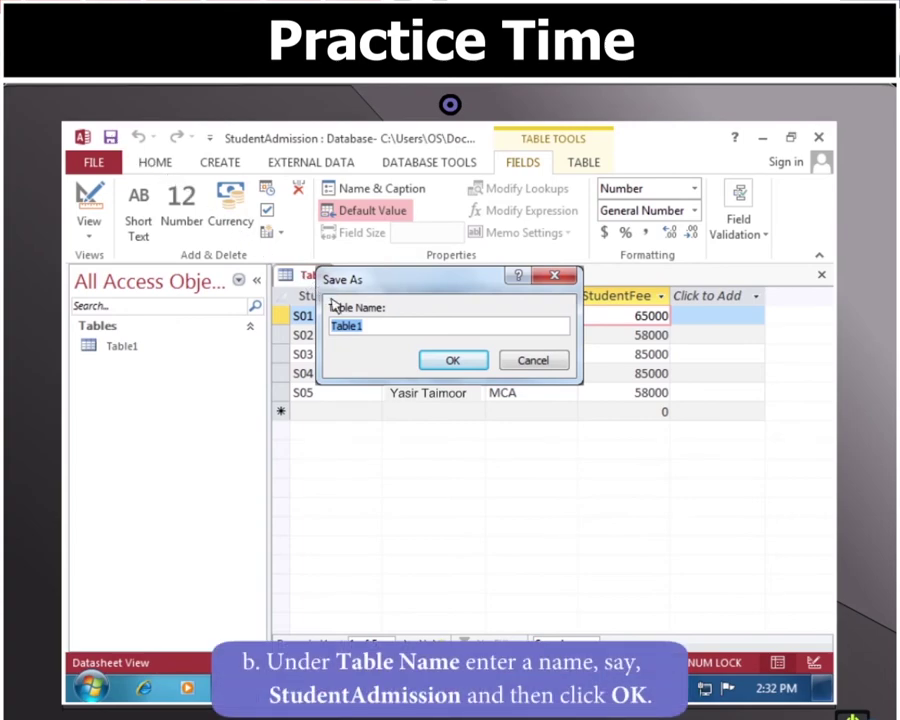
pyautogui.write('StudentAdmission')
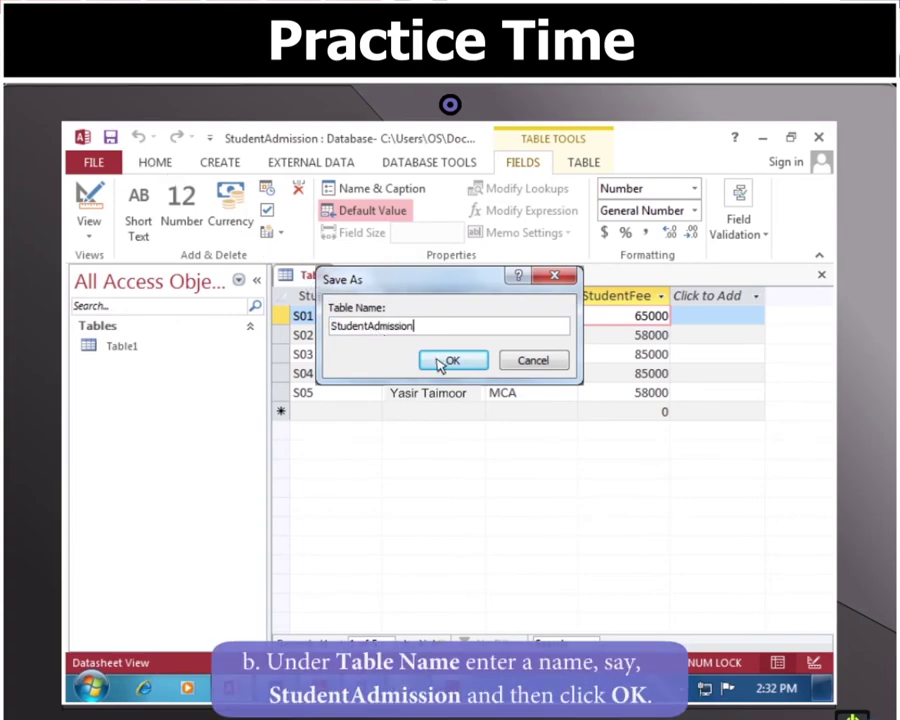
pyautogui.click(428, 360)
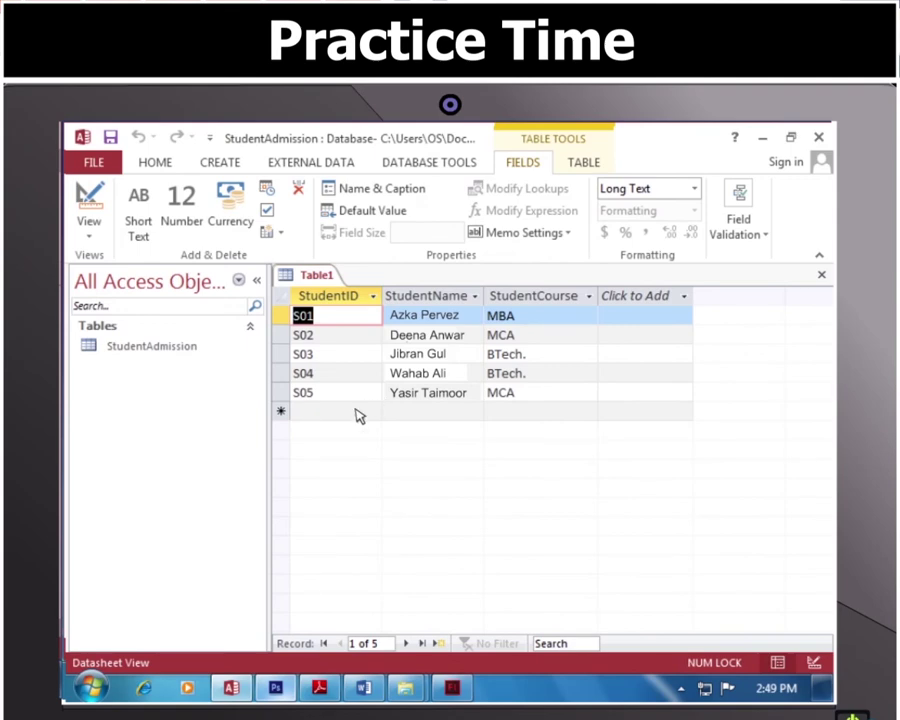